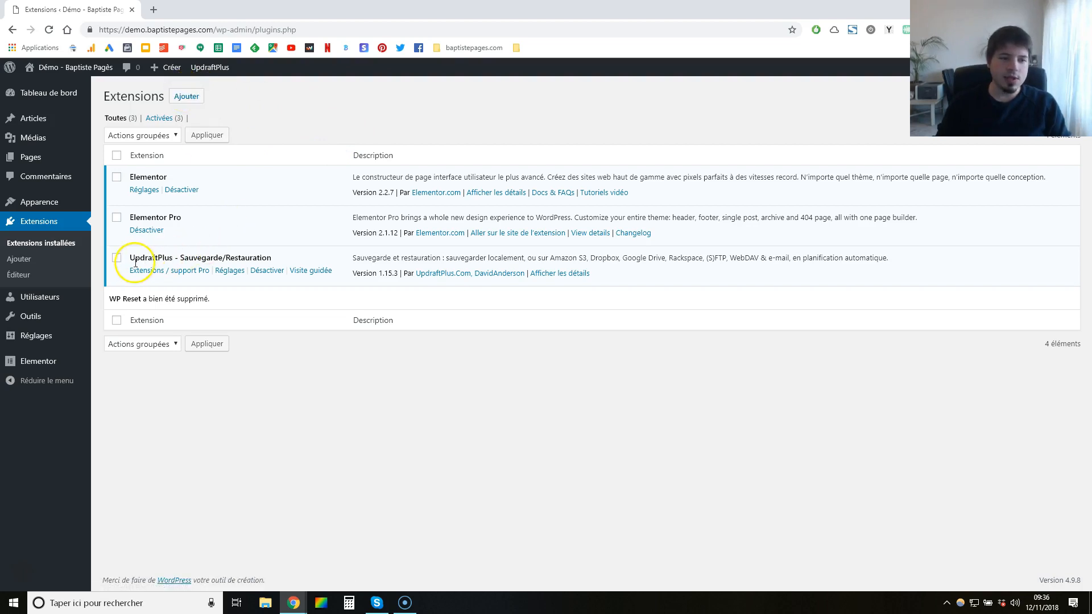
Search the plugin directory for "updraft" to find the UpdraftPlus WordPress Backup Plugin
drag(131, 259, 273, 257)
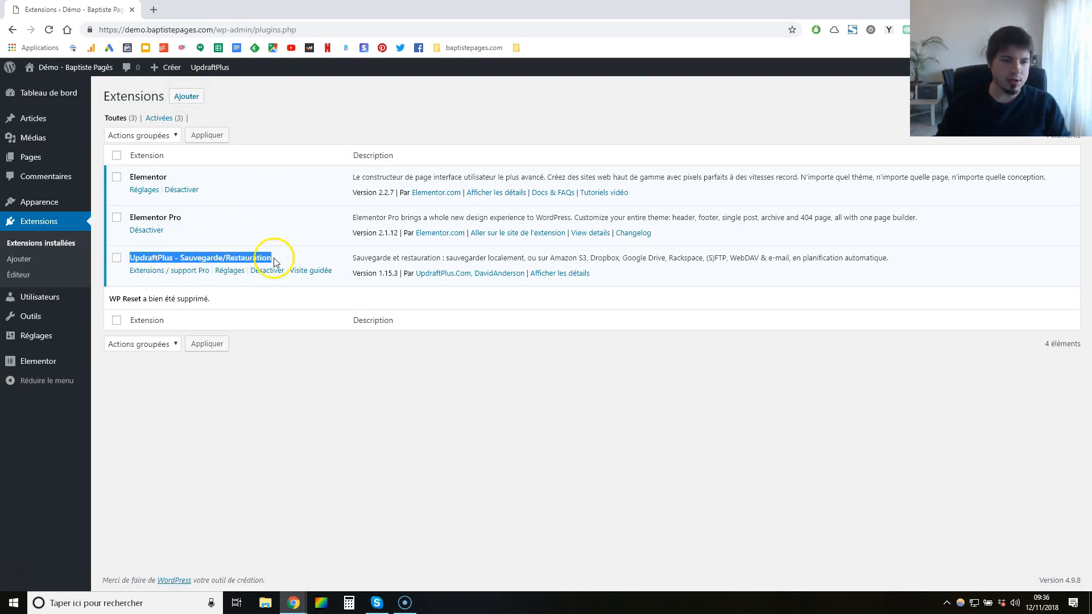
click(307, 228)
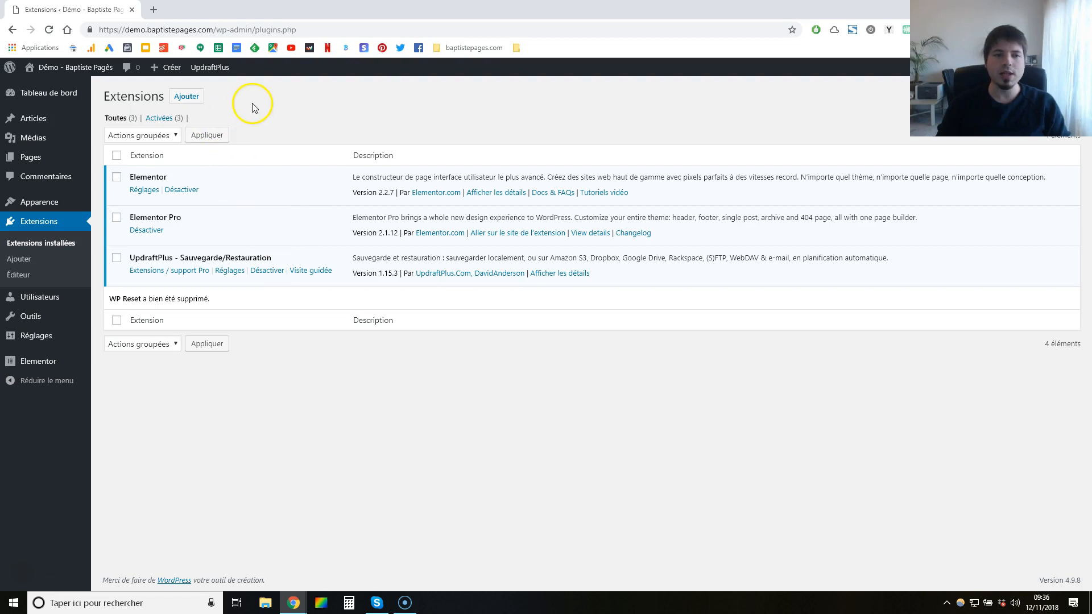
triple_click(134, 258)
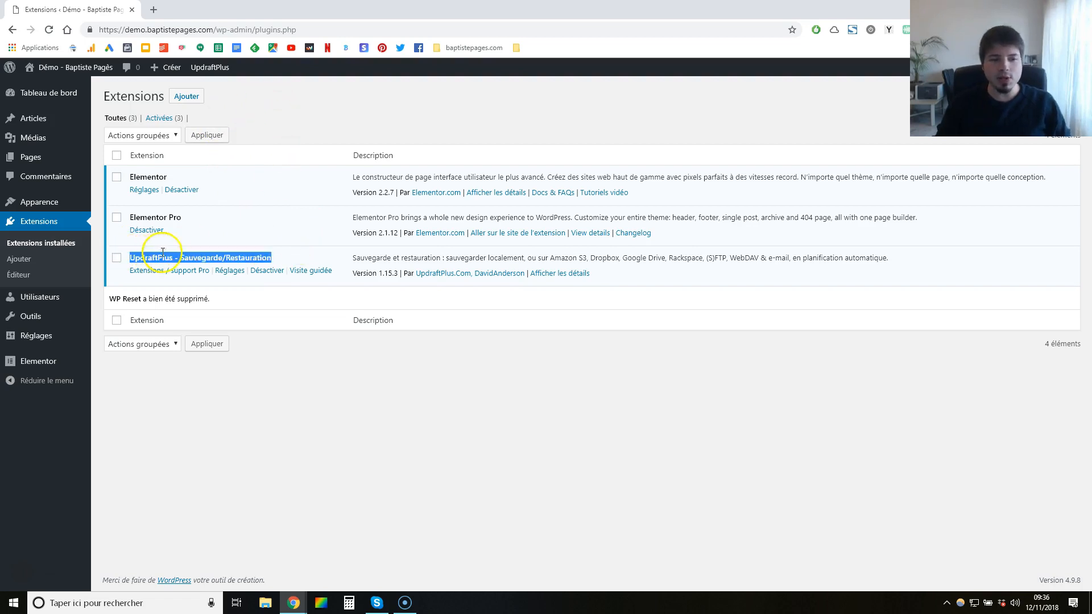
click(190, 105)
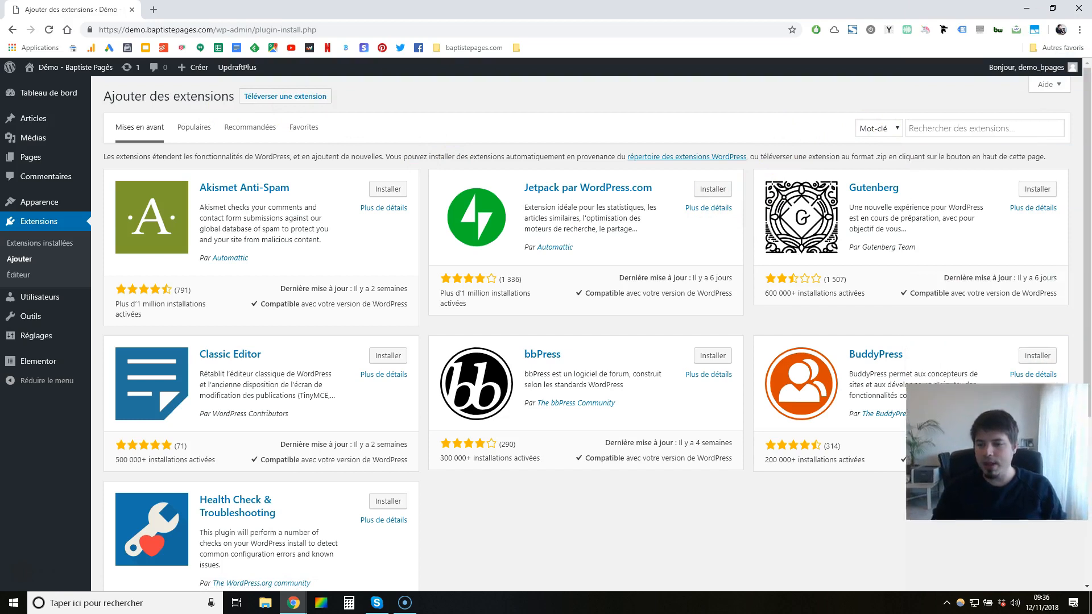
click(926, 126)
text(updraft)
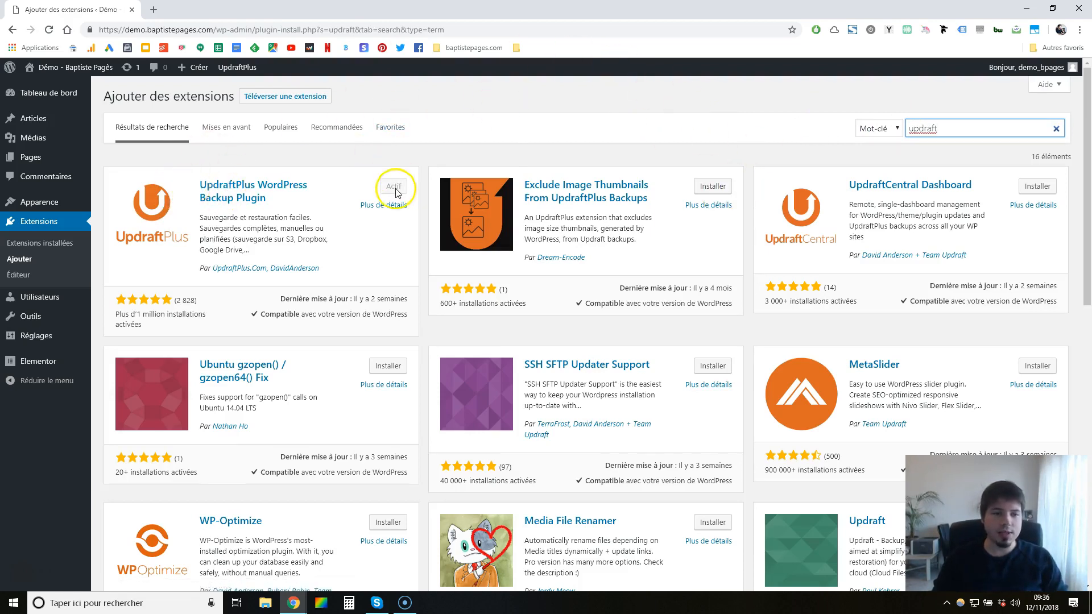
Create a one-off UpdraftPlus backup that includes the database and all files
mouse_move(38, 344)
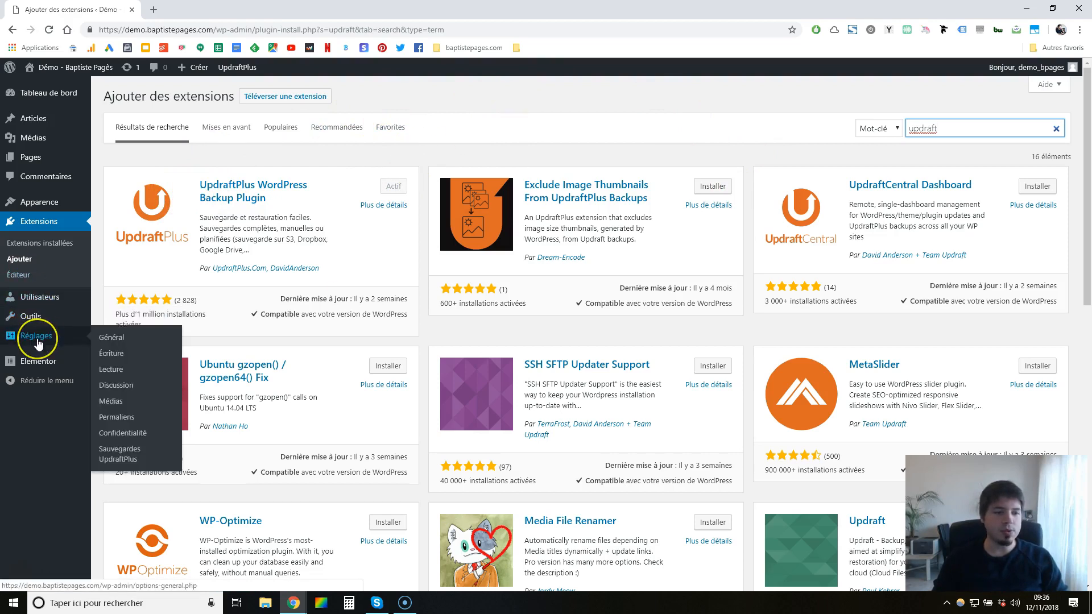
click(118, 455)
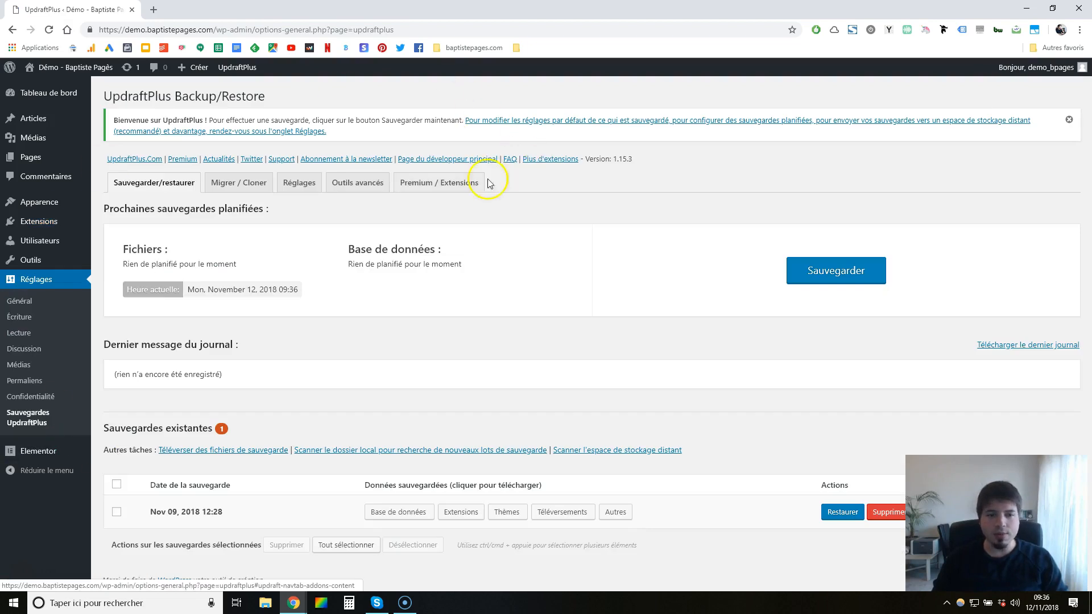
click(816, 281)
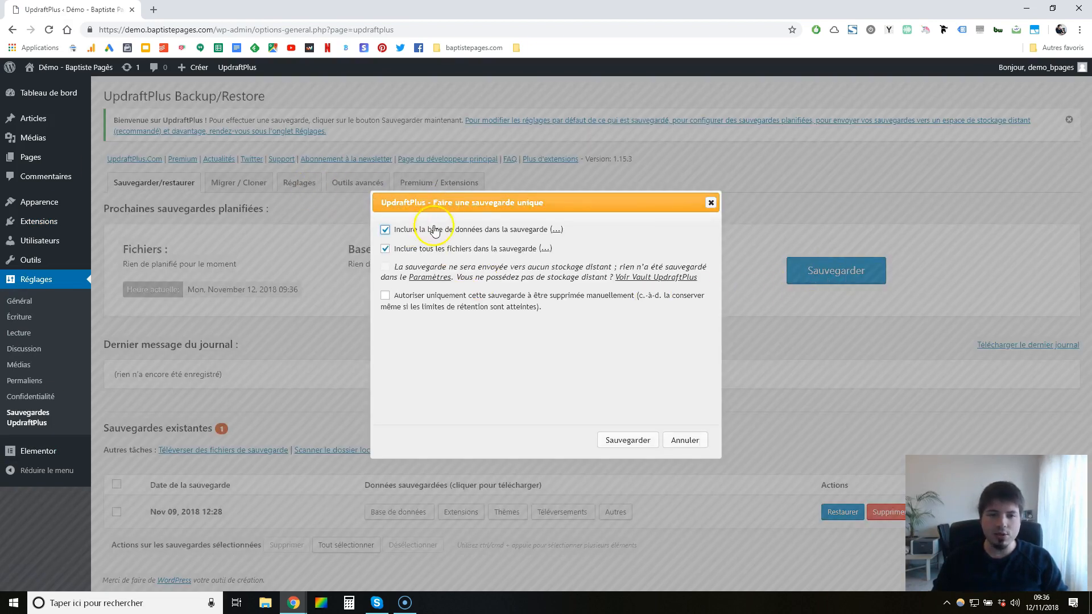
click(628, 441)
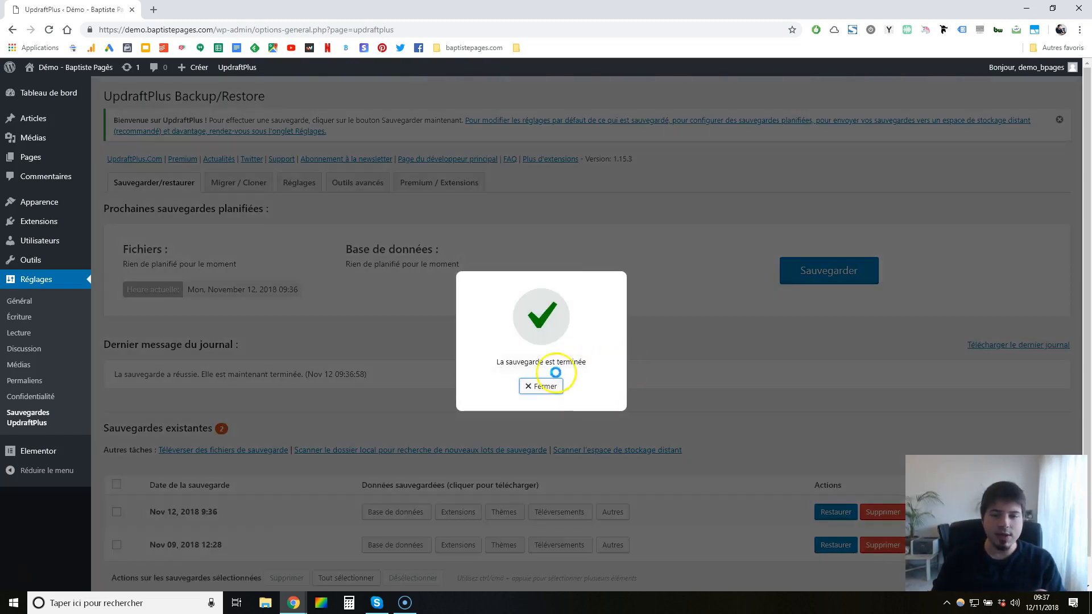
click(543, 391)
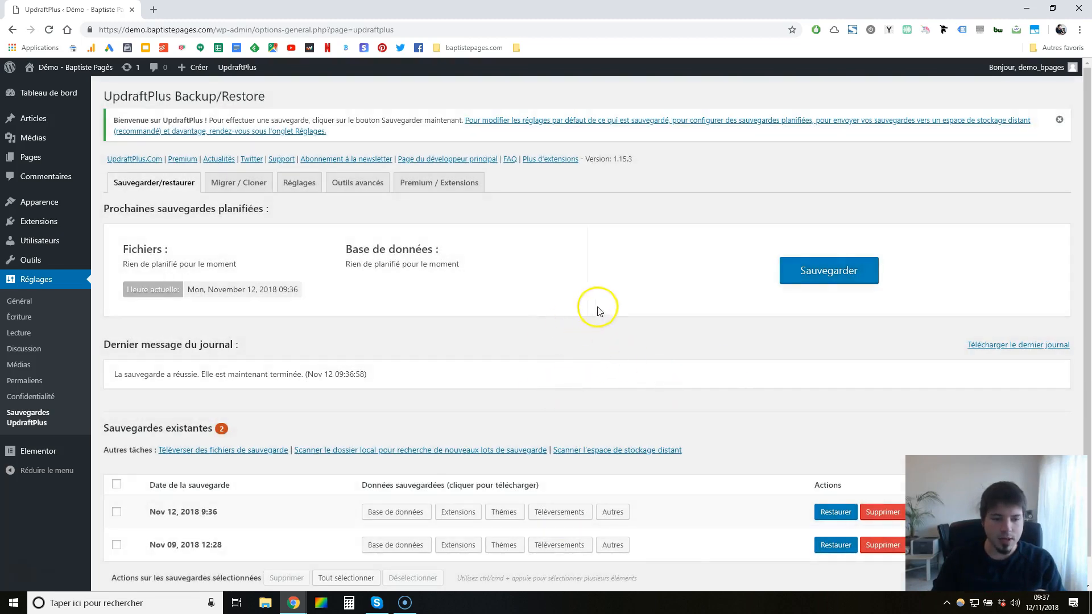
View the history details of the Nov 12, 2018 9:36 backup and close them
scroll(597, 310, down, 1)
double_click(171, 485)
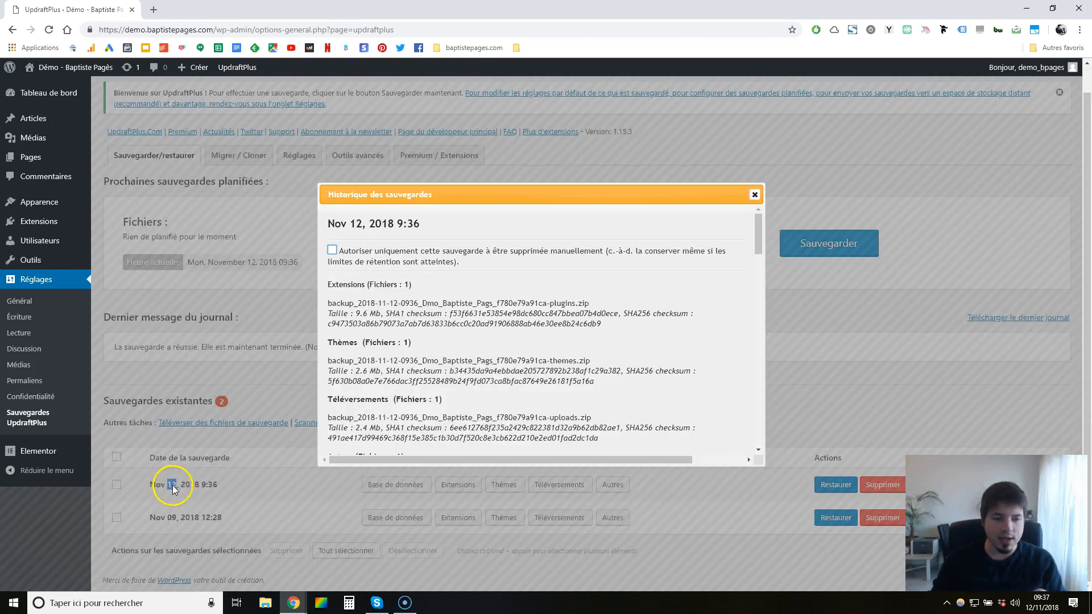
click(754, 195)
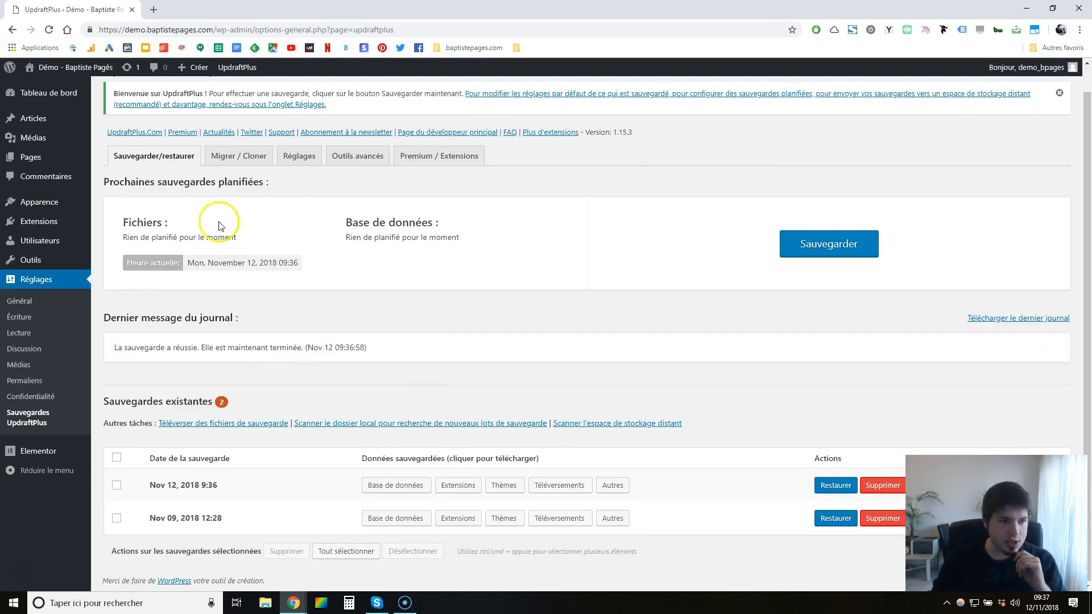
Search the plugin directory for "wp reset", then install and activate WP Reset – Best WordPress Reset Plugin
click(46, 227)
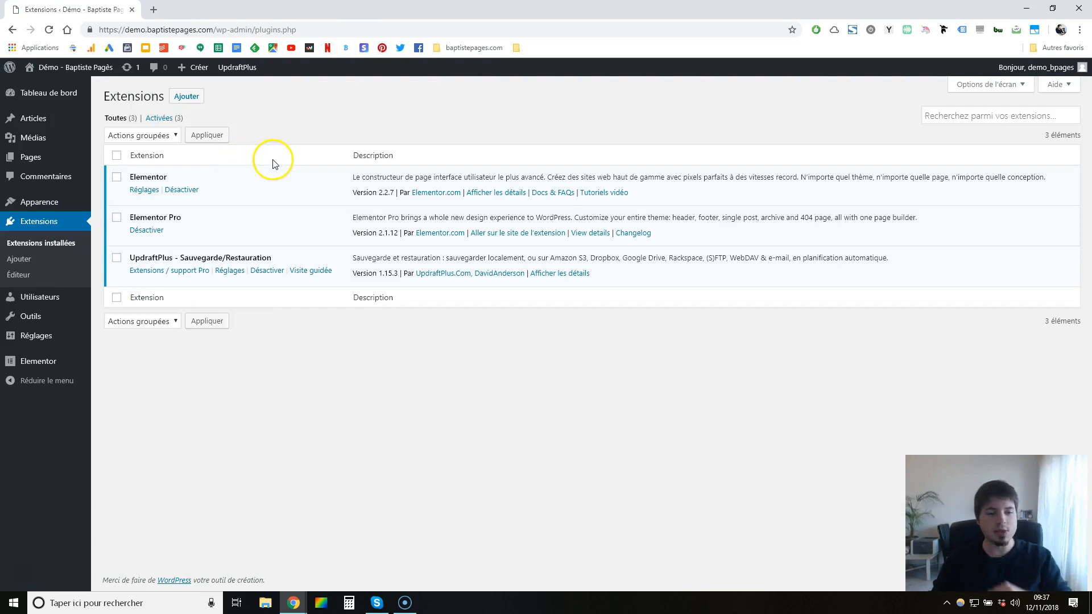
click(185, 97)
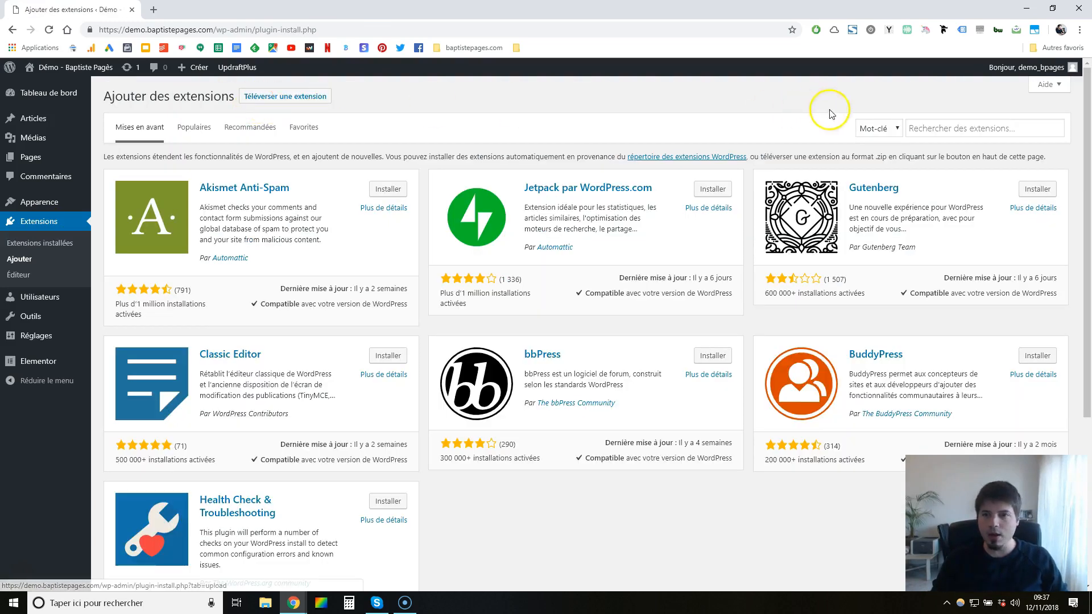
click(951, 124)
text(wp reset)
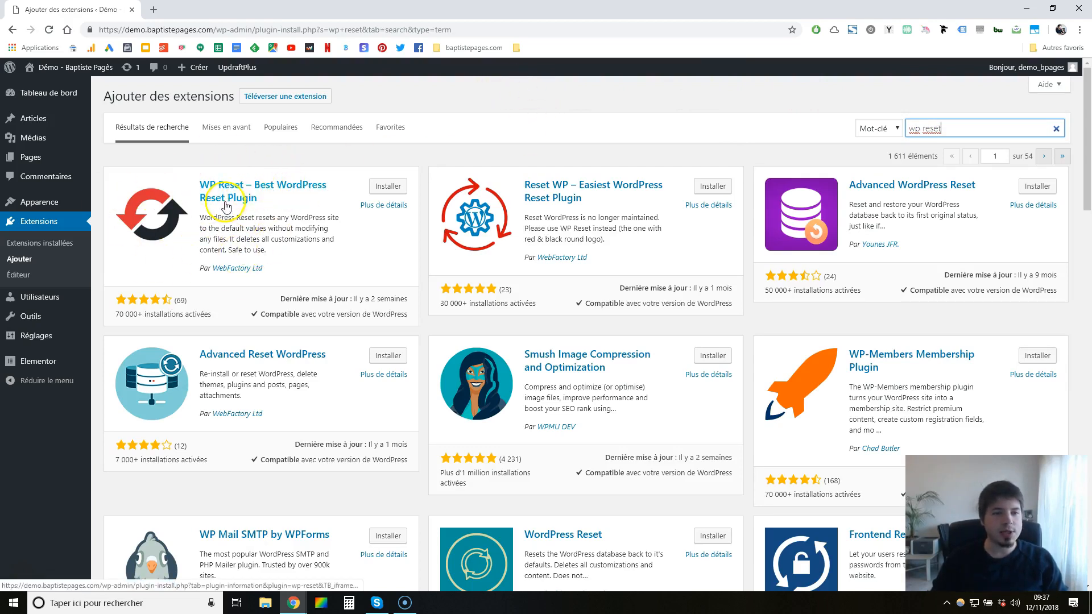
click(385, 186)
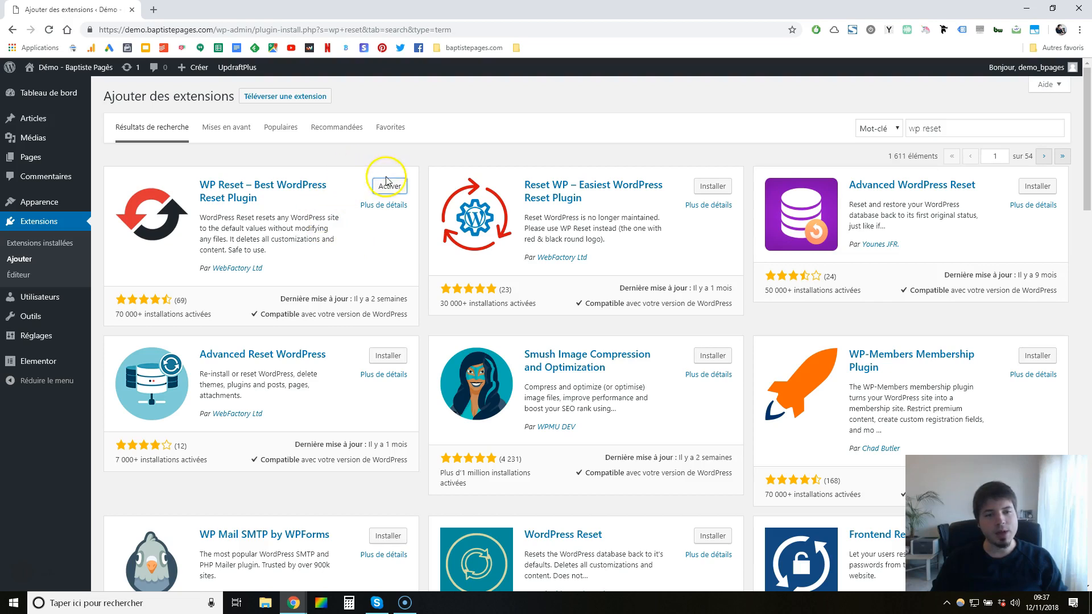
click(388, 188)
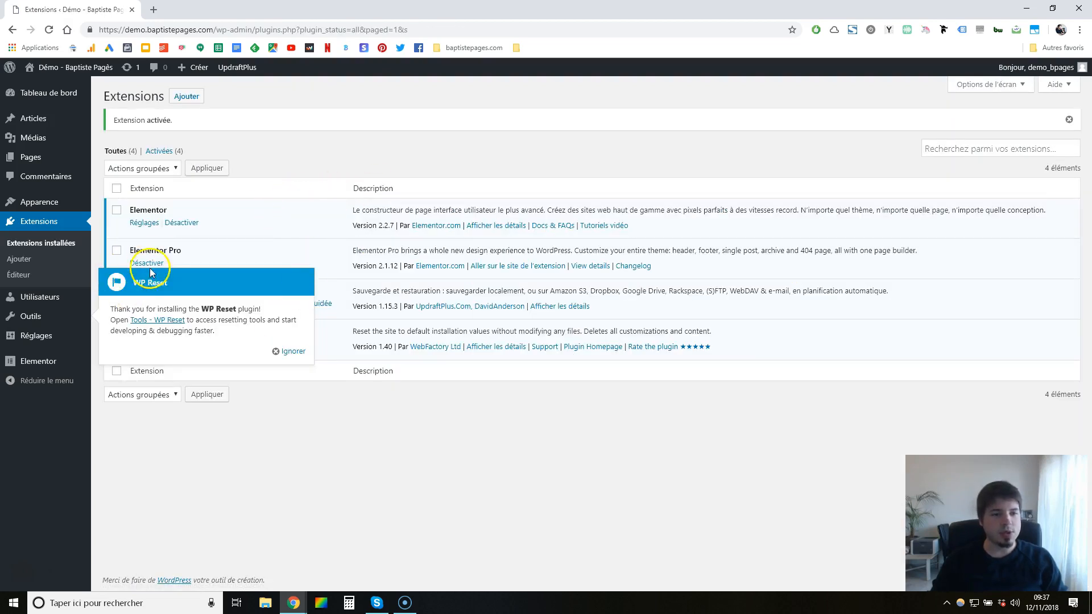
click(285, 351)
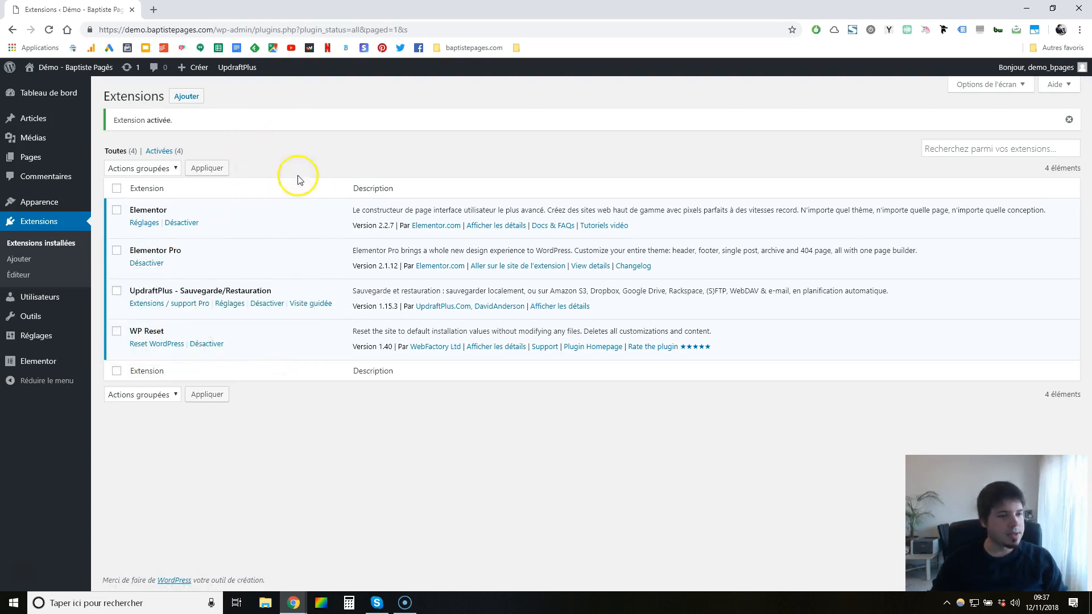
In the WP Reset tool's post-reset actions, disable reactivation of the WP Reset plugin
mouse_move(31, 316)
click(114, 368)
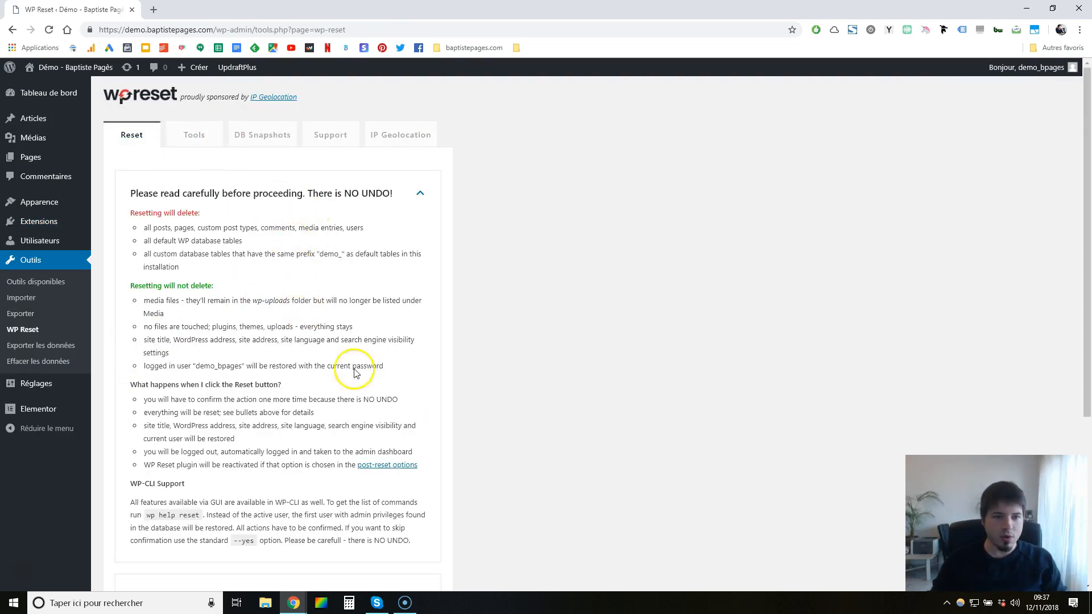
scroll(345, 355, down, 1)
scroll(345, 354, down, 4)
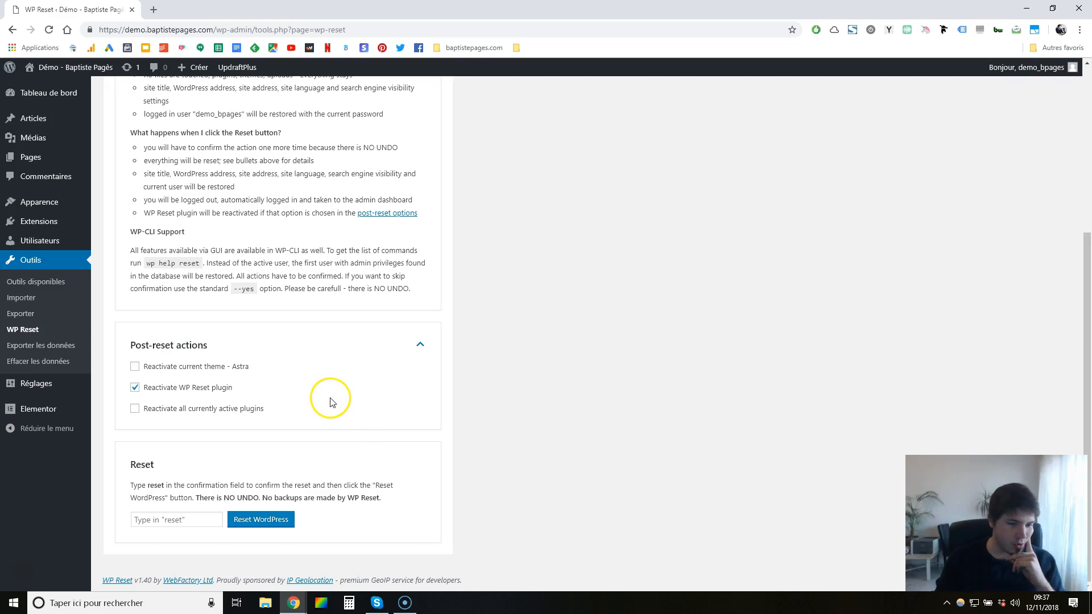
click(134, 388)
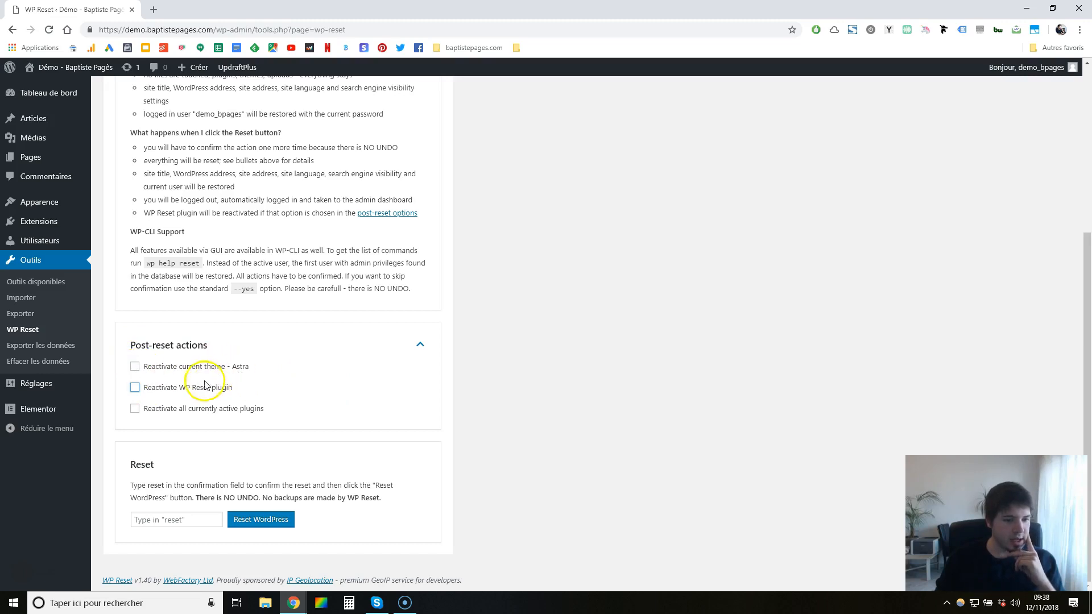
Reset WordPress using the confirmation word "reset", and dismiss the Gutenberg notice on the dashboard
click(194, 521)
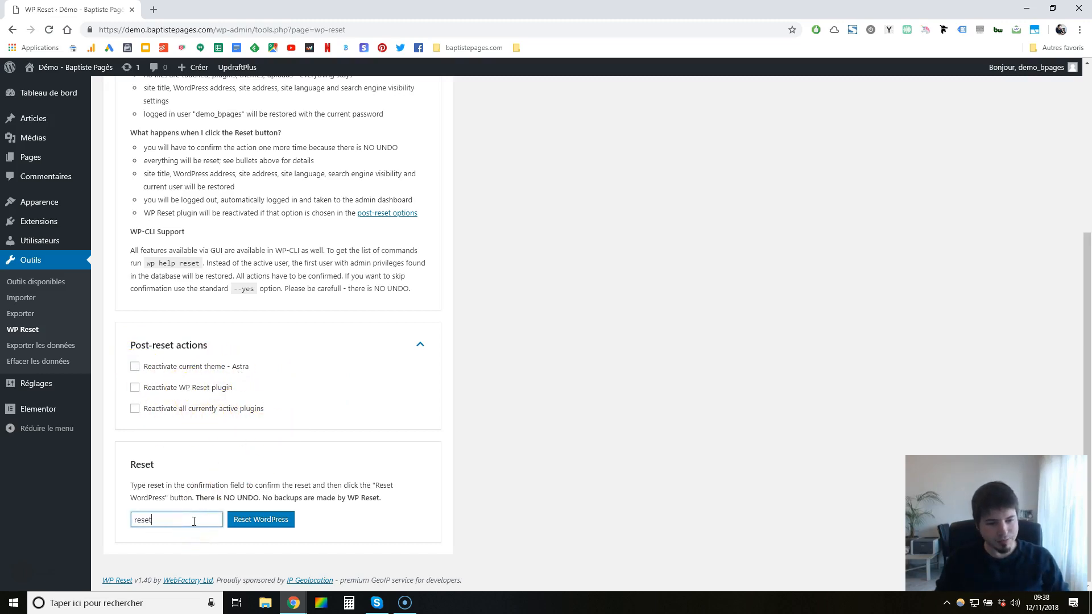
click(264, 528)
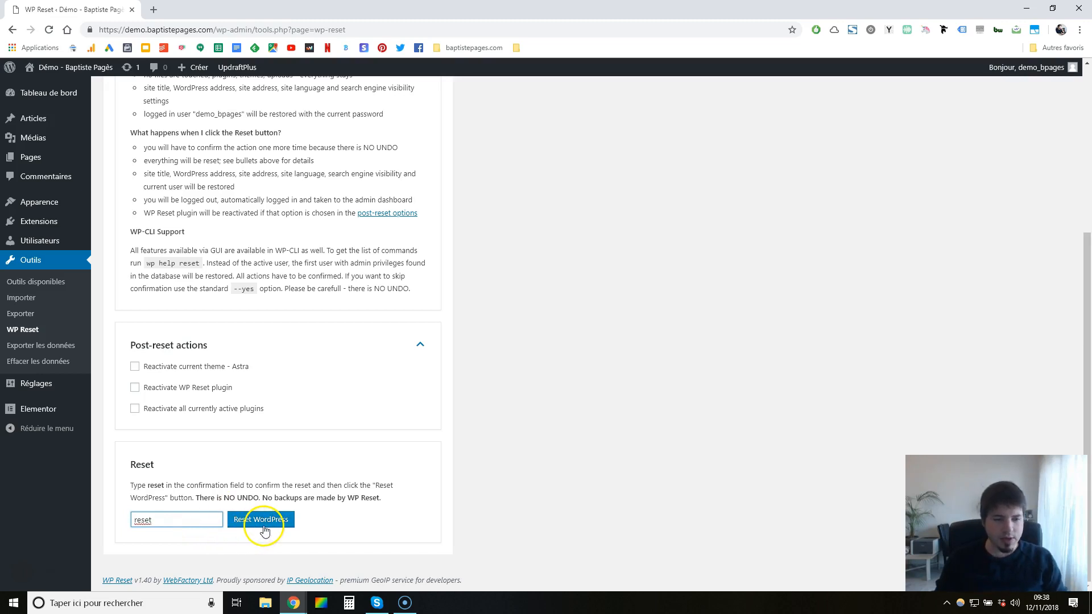
click(265, 520)
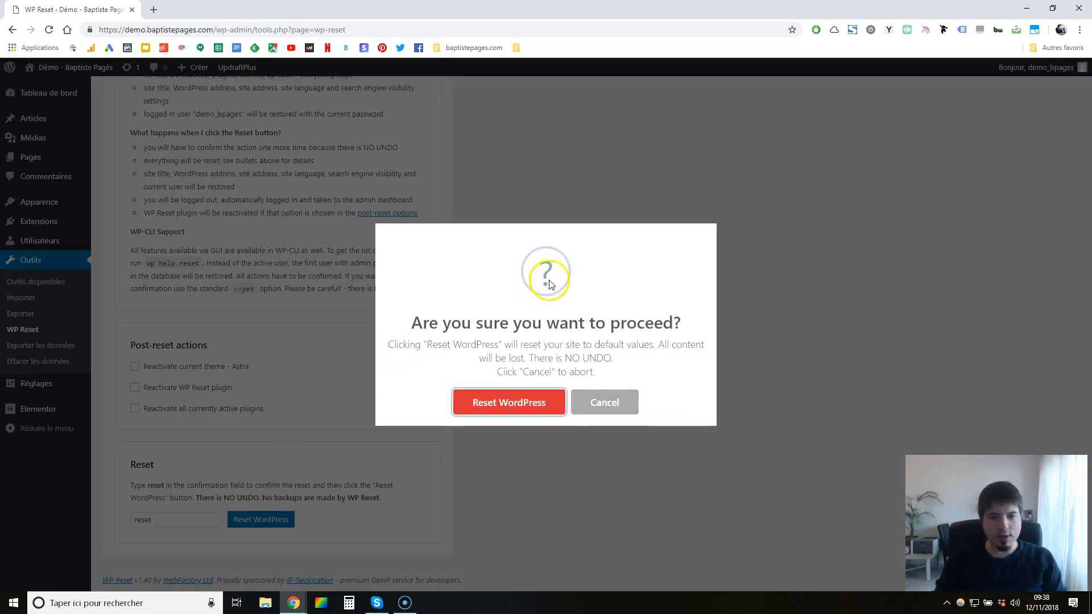
click(500, 411)
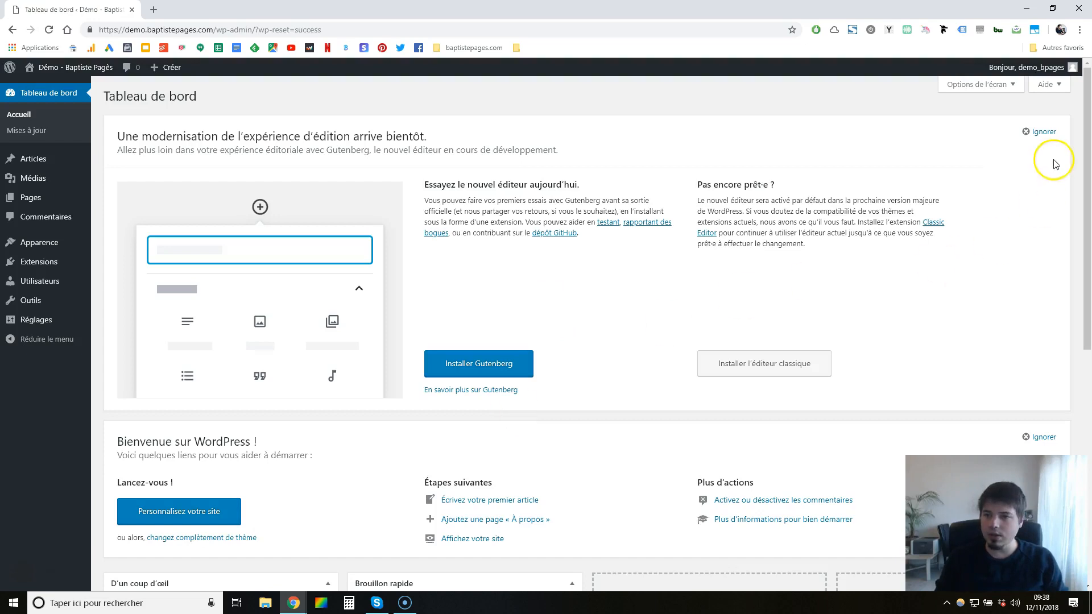
click(1043, 131)
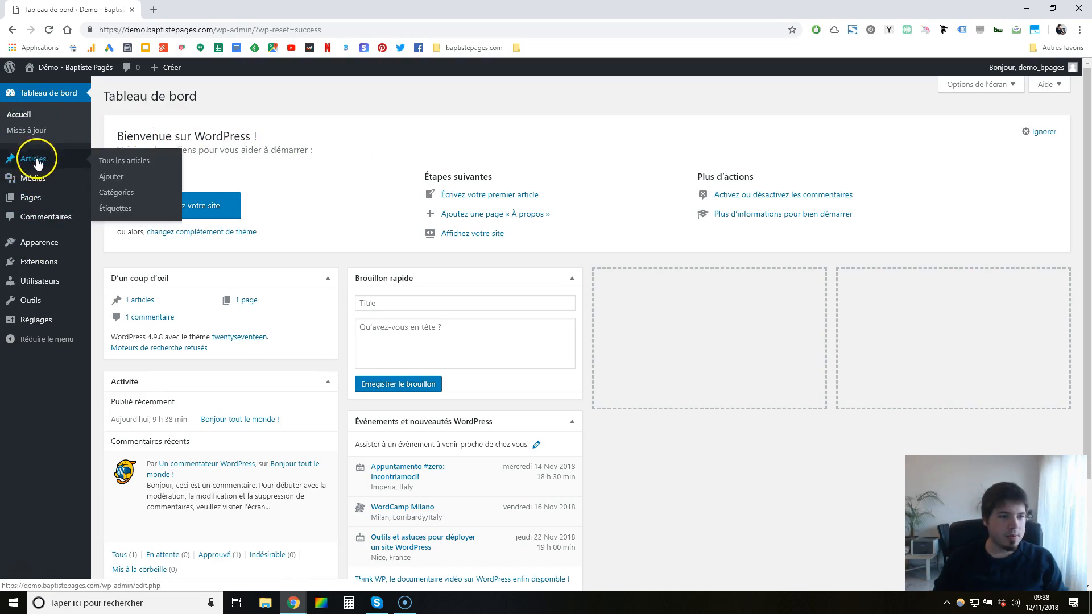
Check the pages list, the installed plugins and the media library of the reset site
click(34, 198)
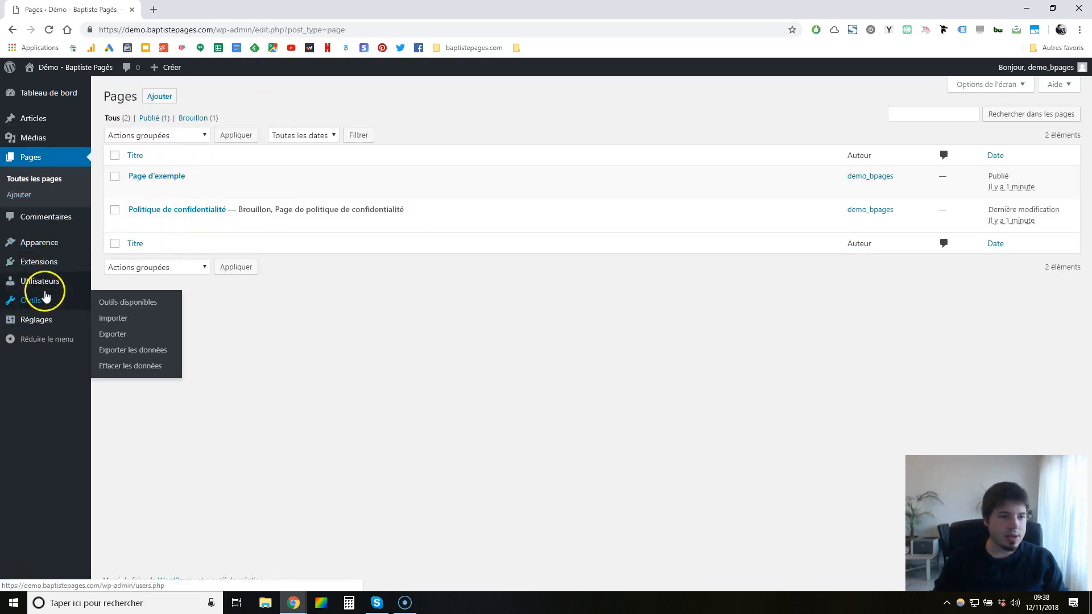
click(40, 261)
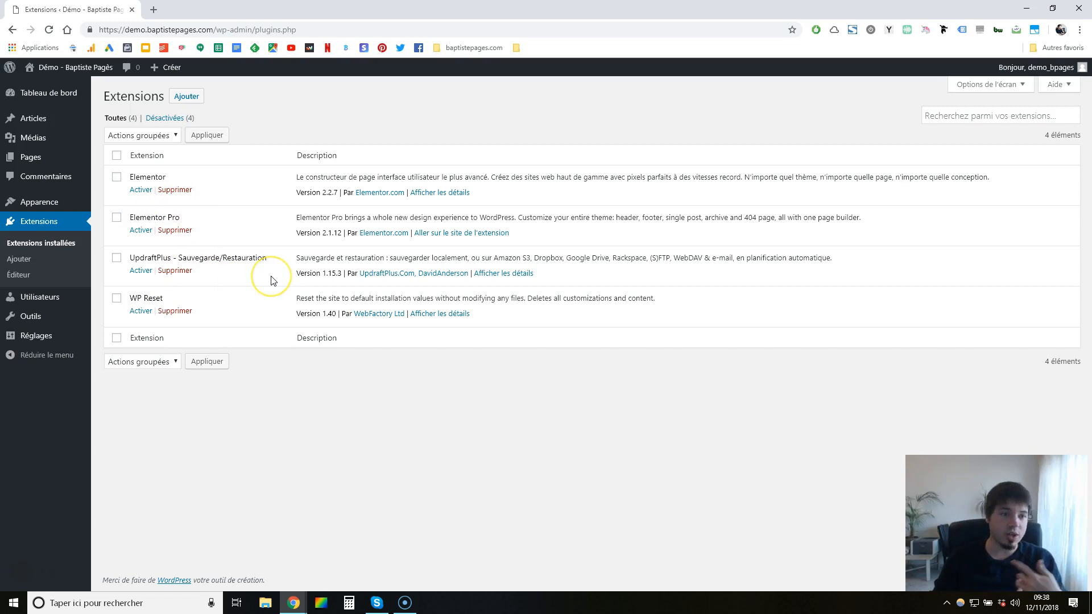
mouse_move(45, 144)
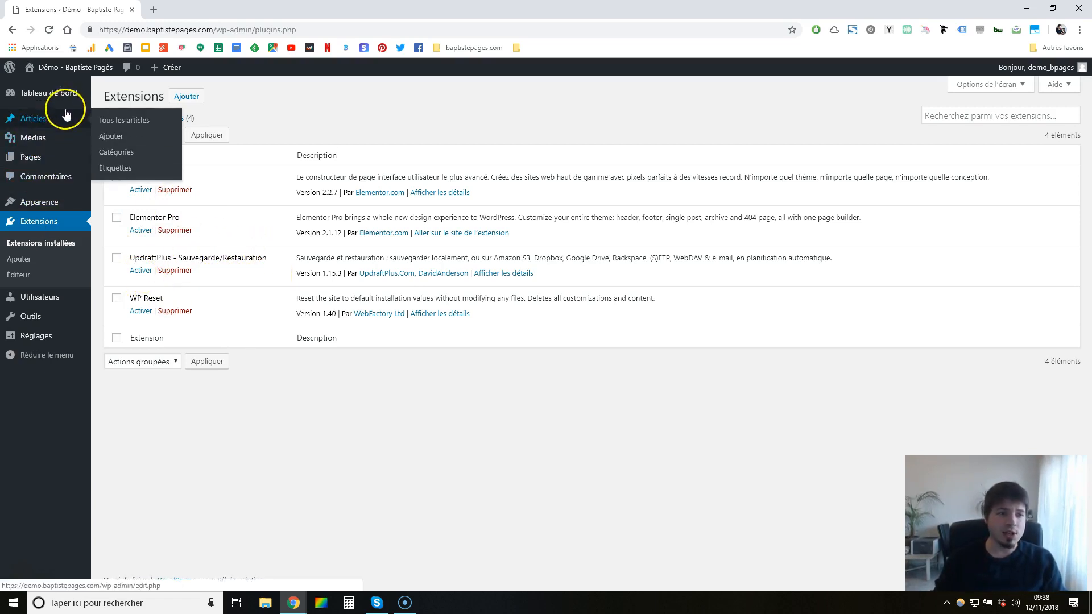
click(48, 140)
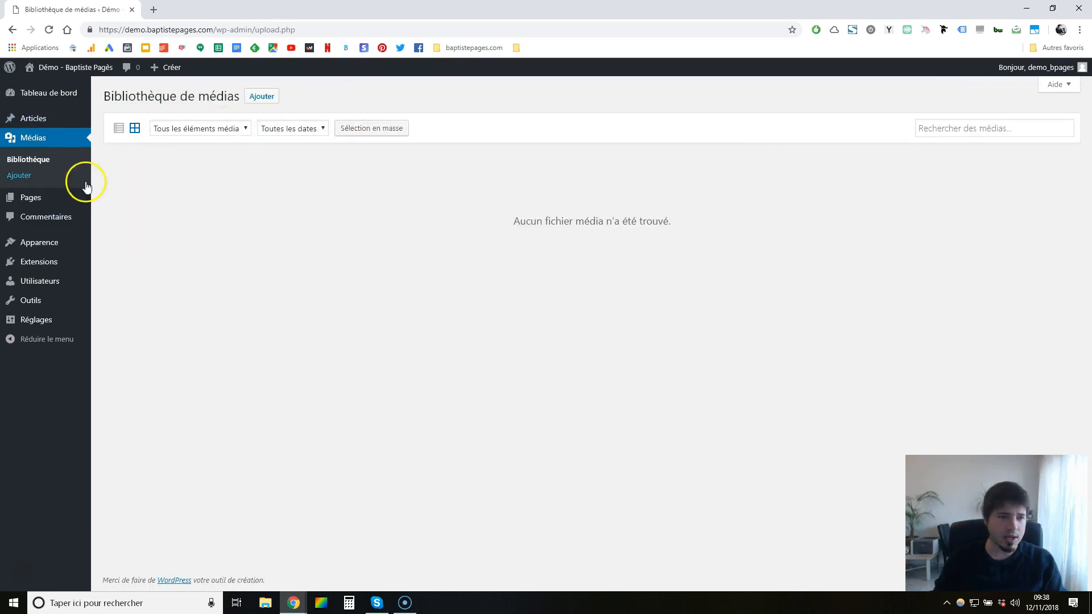
click(51, 204)
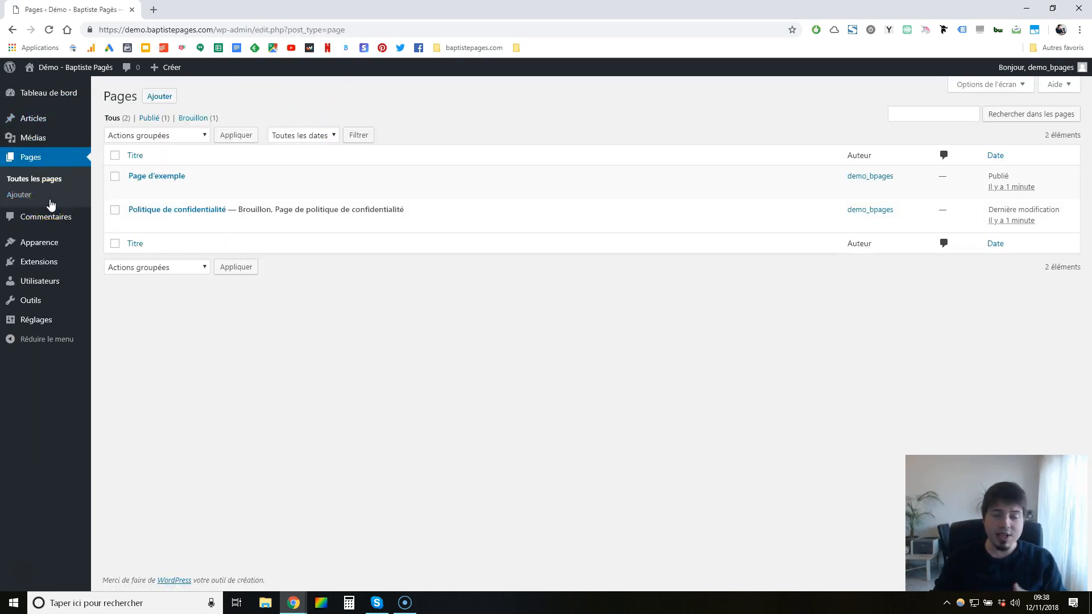
Activate the UpdraftPlus - Sauvegarde/Restauration plugin and dismiss its welcome pop-up
mouse_move(37, 263)
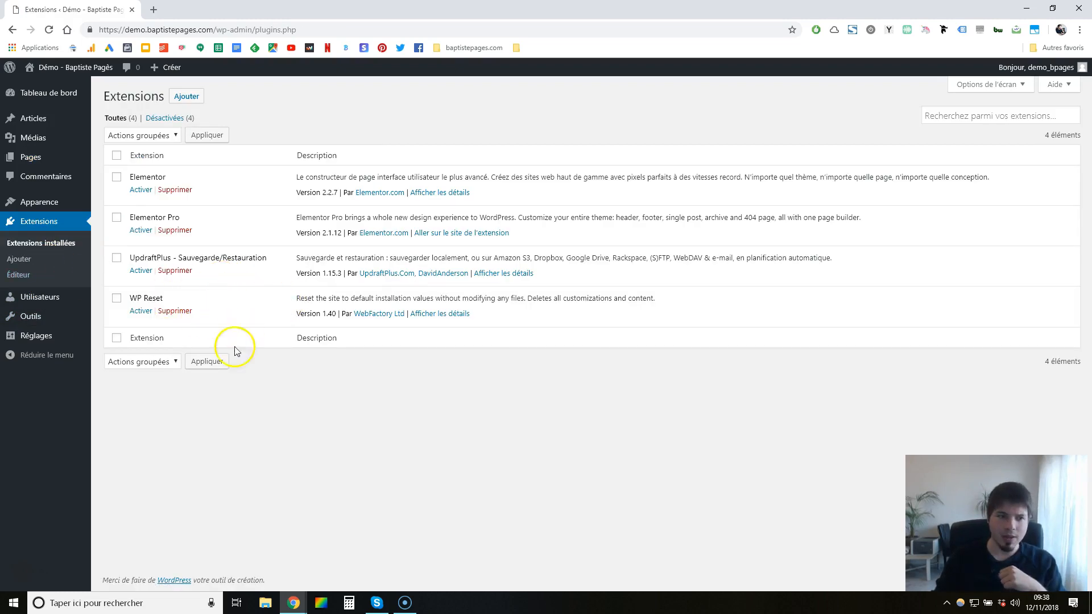
drag(122, 256, 261, 251)
click(261, 266)
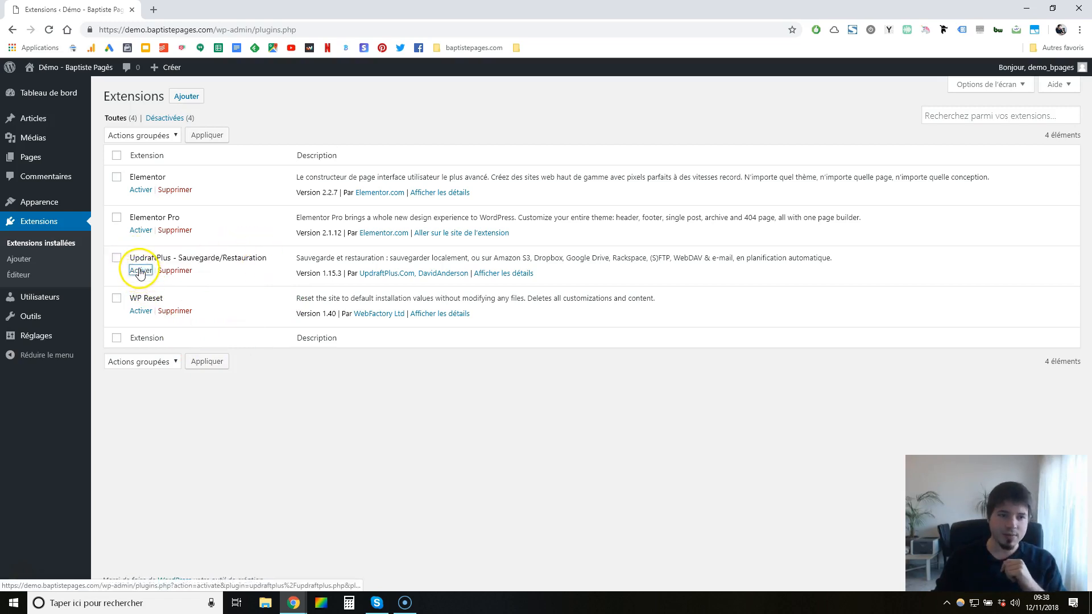
click(139, 271)
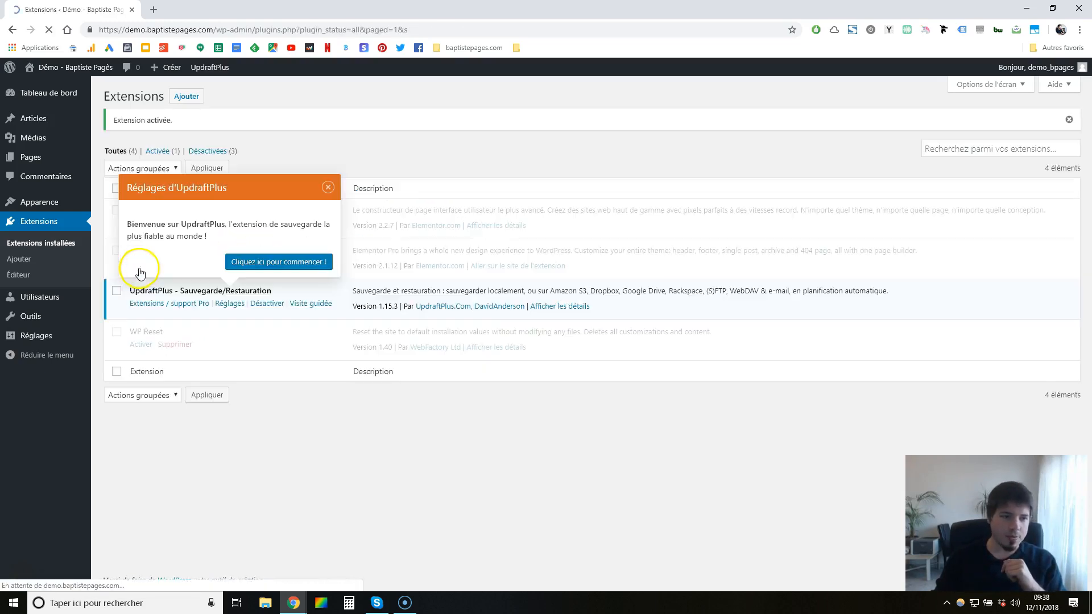
click(328, 187)
Open the UpdraftPlus backup settings page and review the existing backups
mouse_move(38, 335)
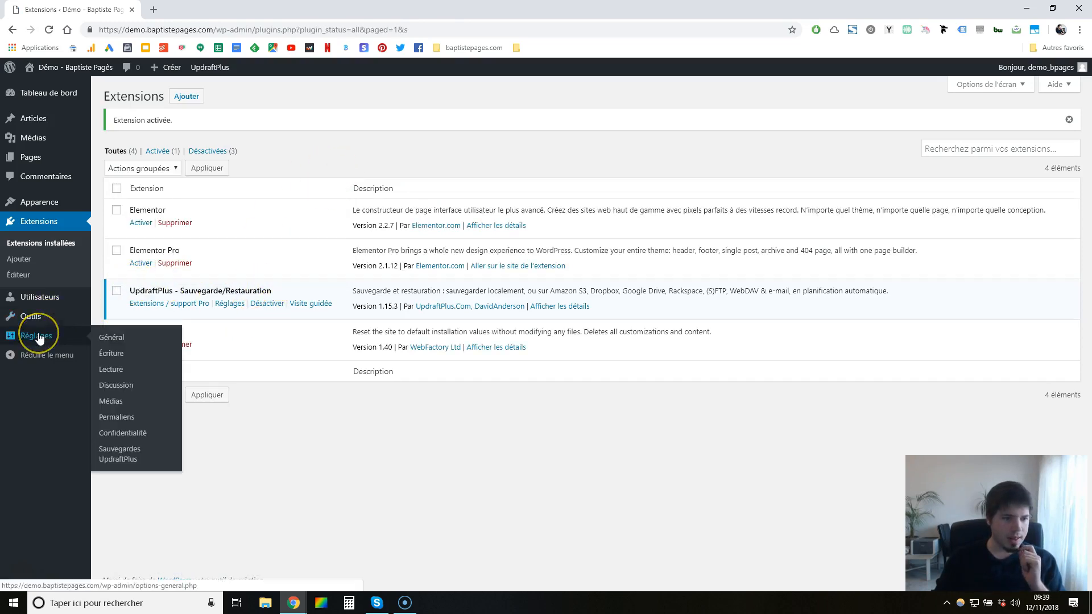
click(123, 458)
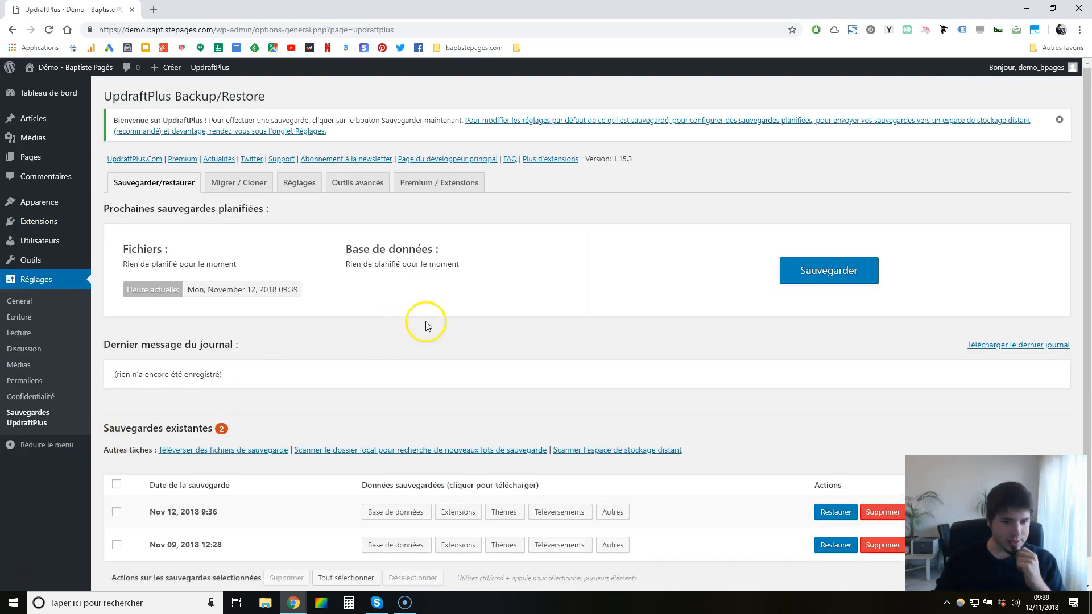
scroll(398, 369, down, 1)
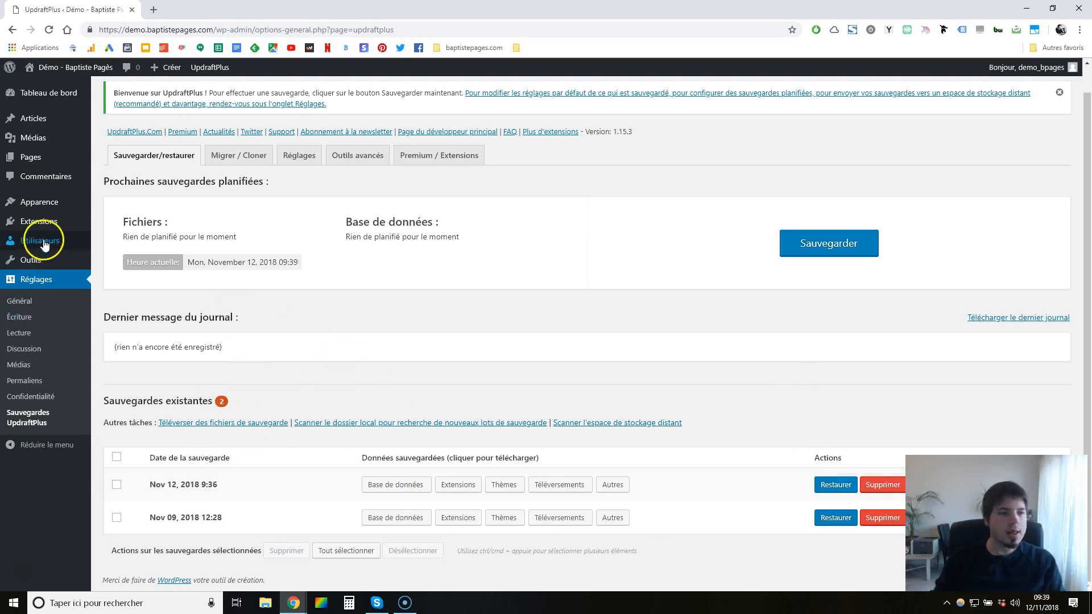
mouse_move(54, 227)
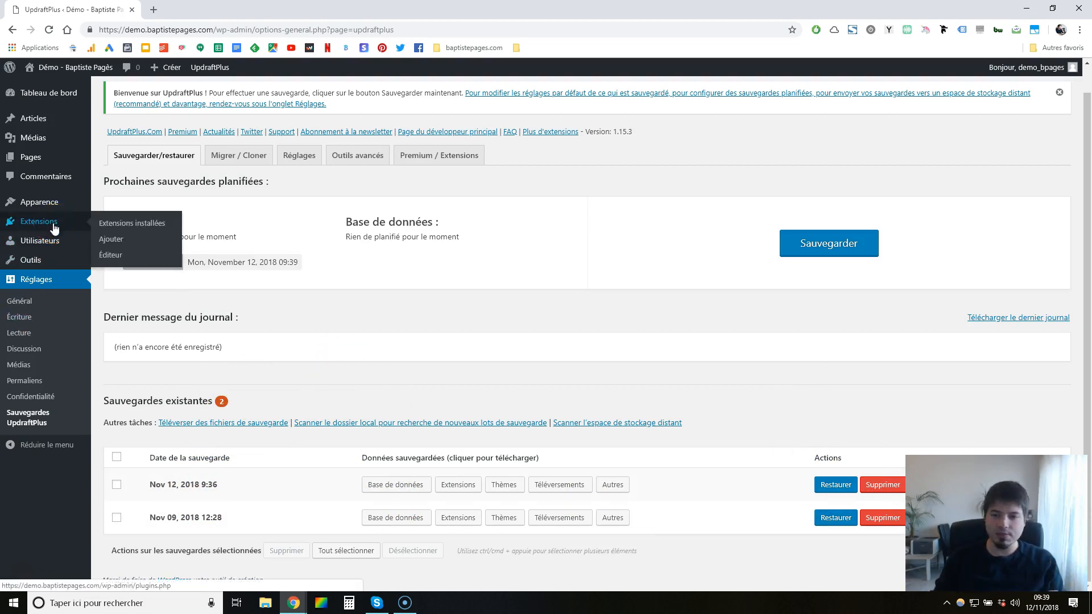